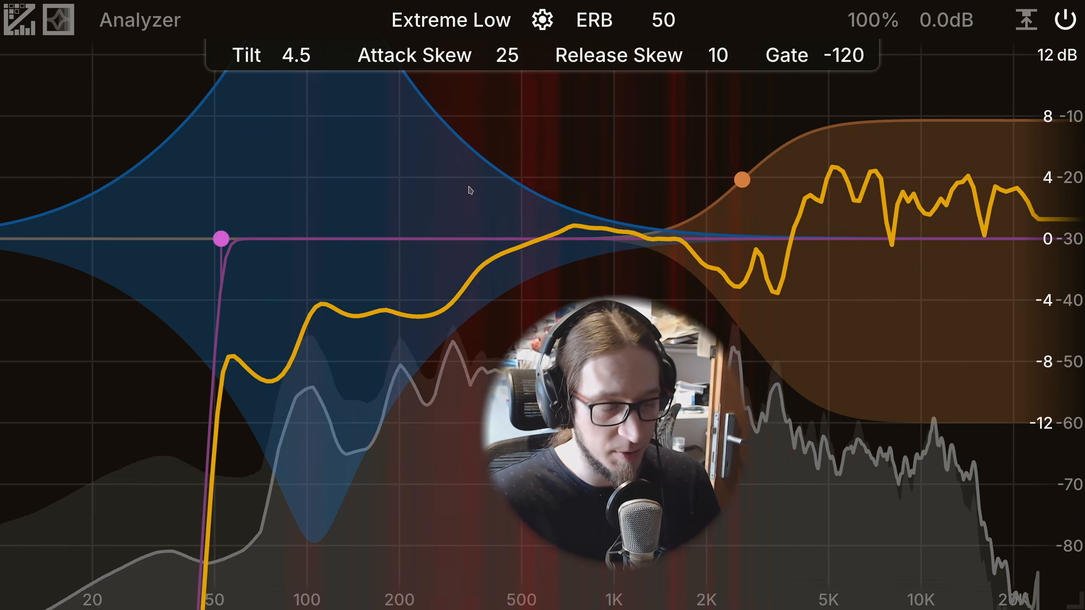
Try the Medium spectrum processing resolution and settle on Very High
click(480, 23)
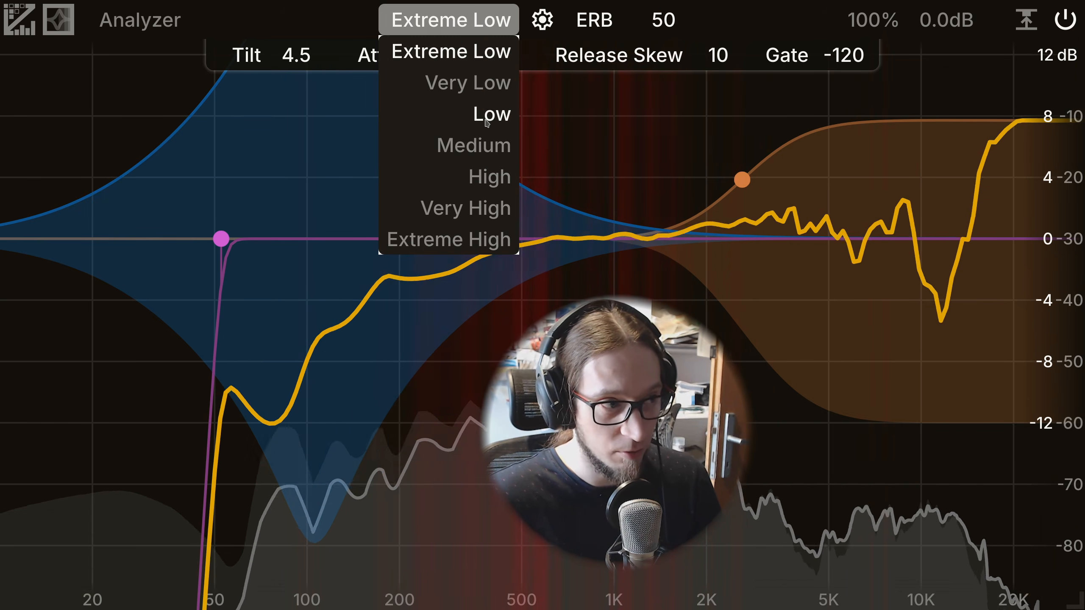
click(479, 149)
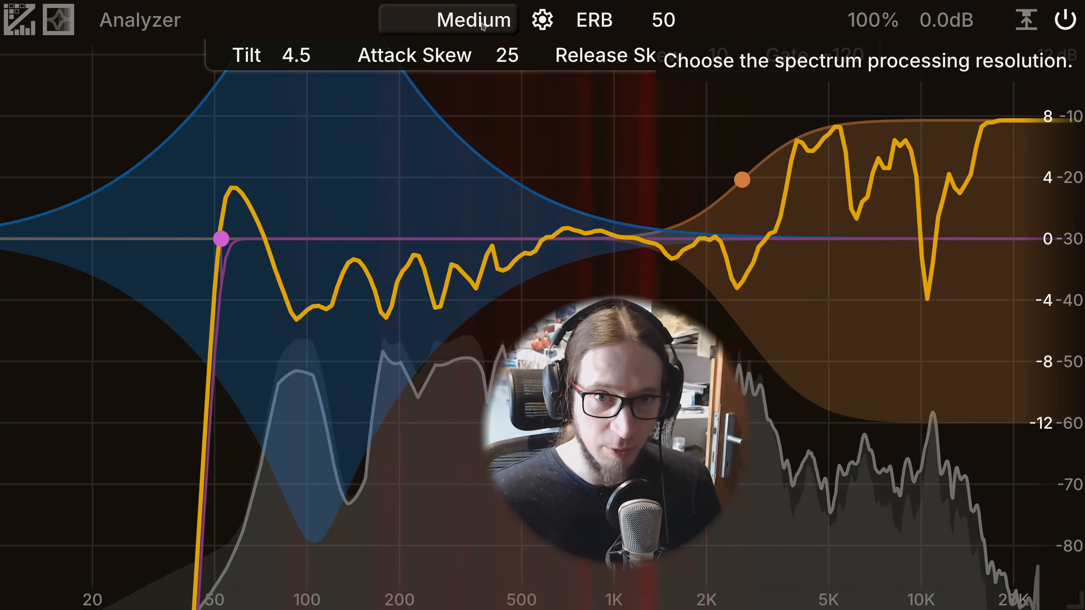
click(483, 25)
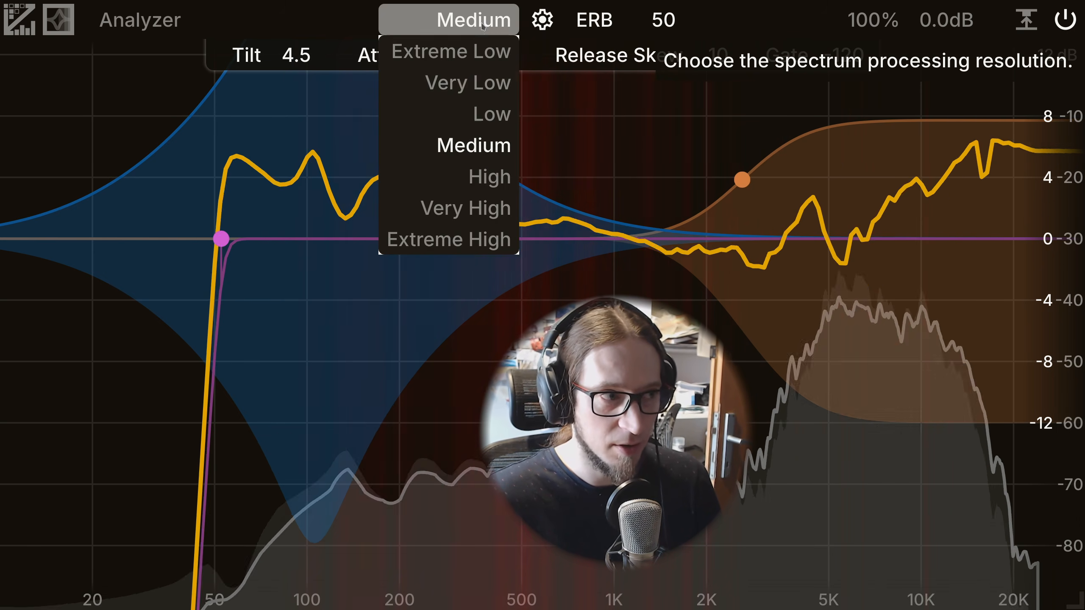
click(487, 218)
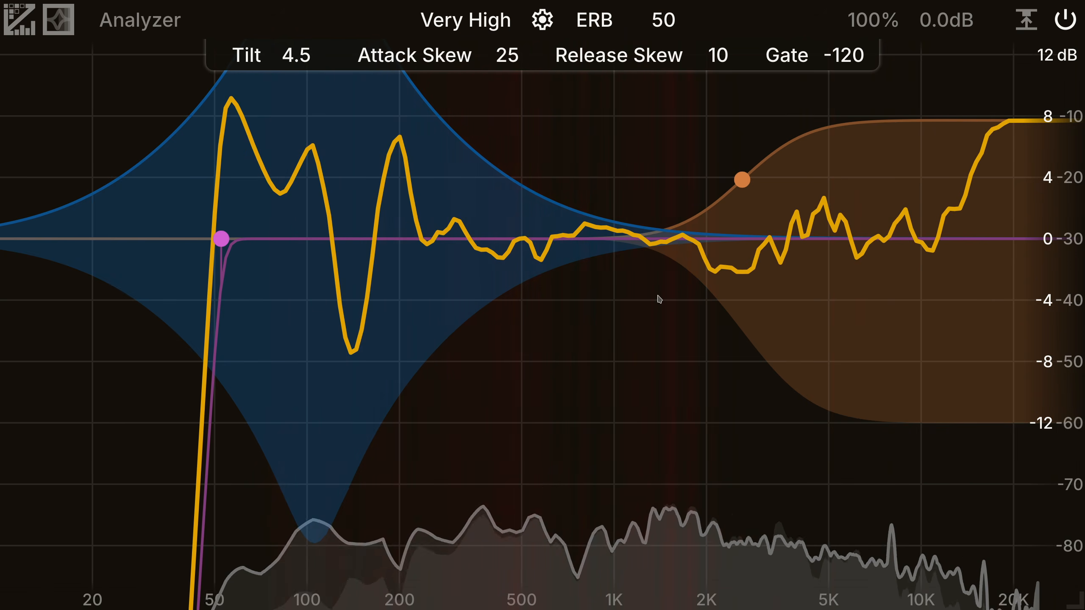
Bypass the three existing bands: the high shelf, the 105.7 Hz peak and the high pass
click(743, 180)
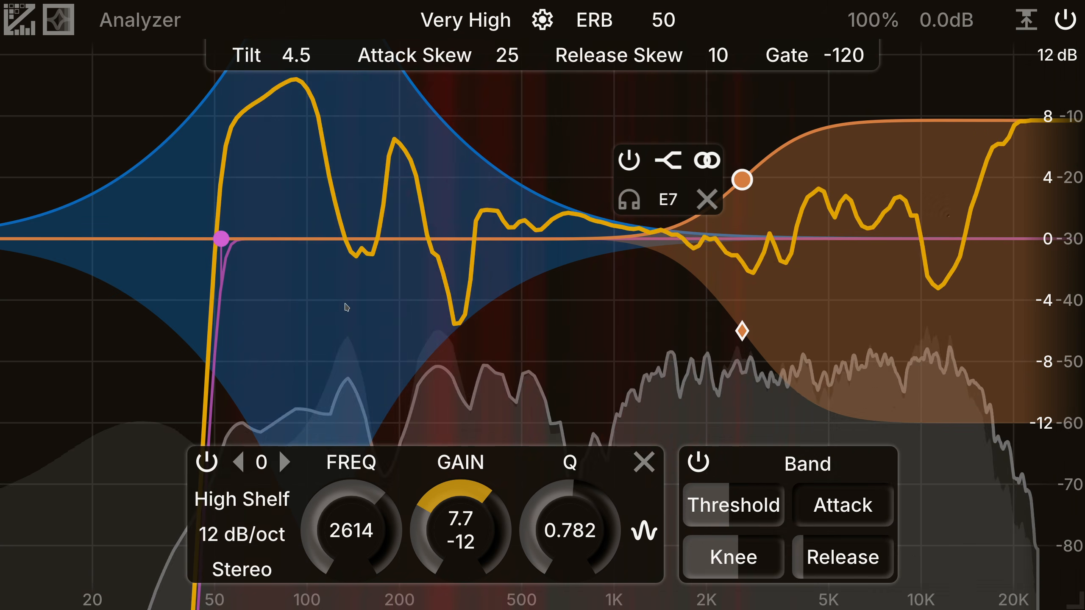
click(634, 164)
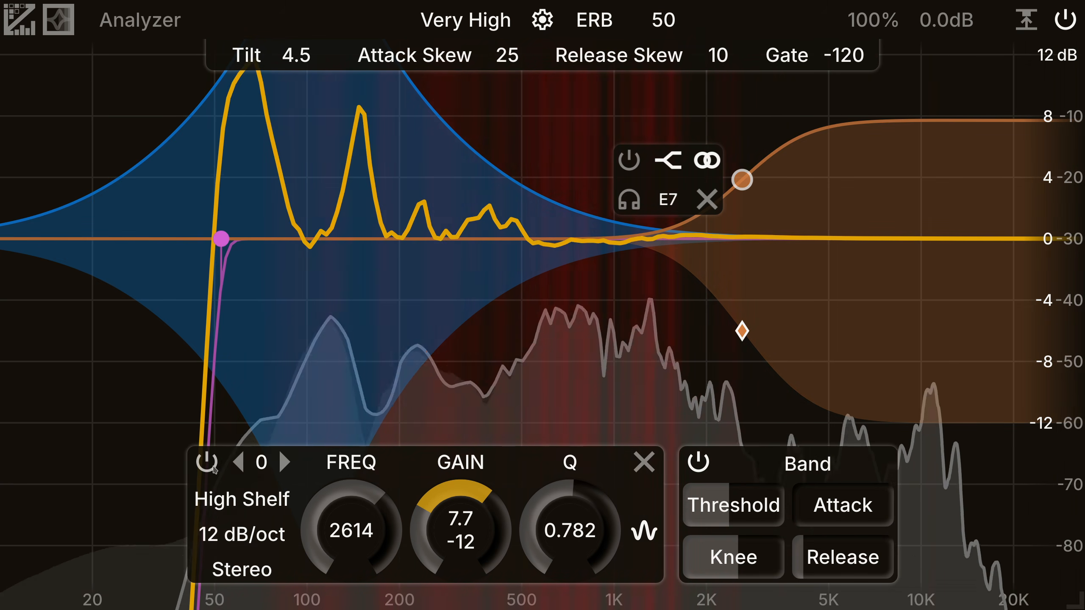
click(285, 462)
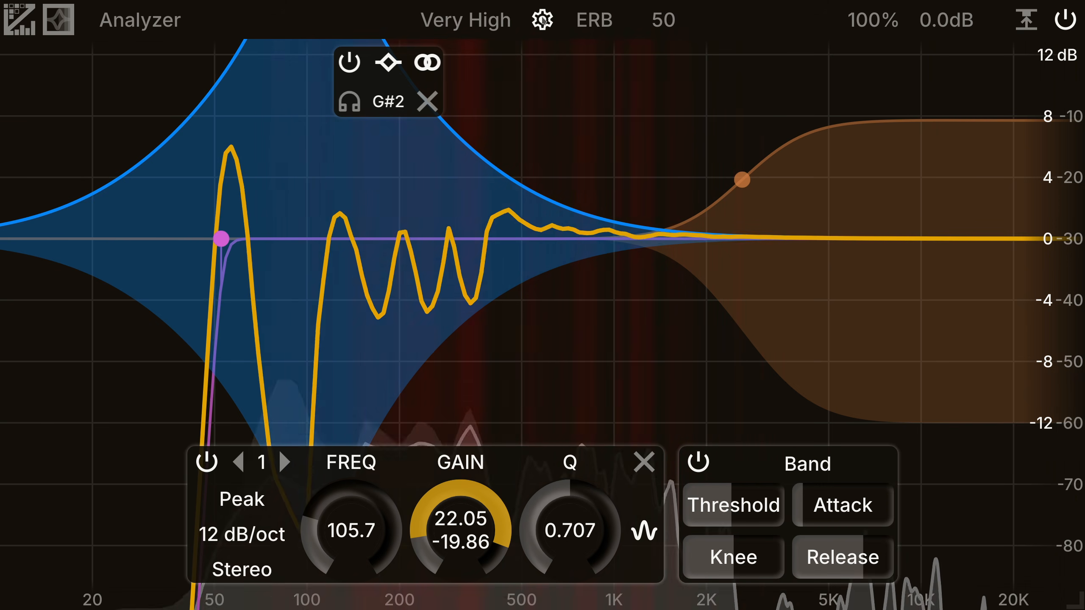
click(220, 238)
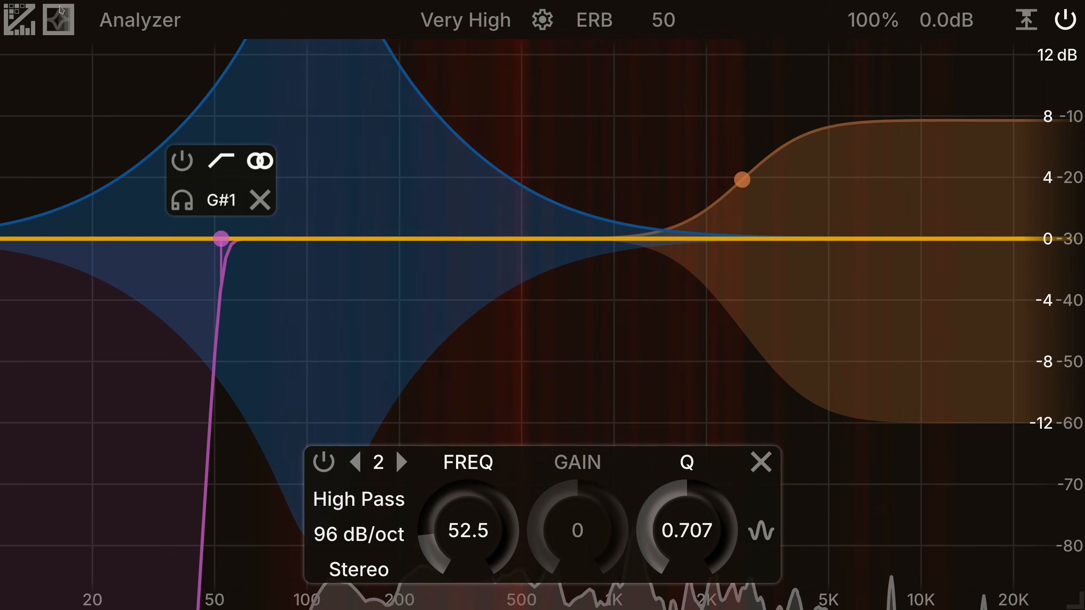
Look through the analyzer display settings and close them
click(110, 18)
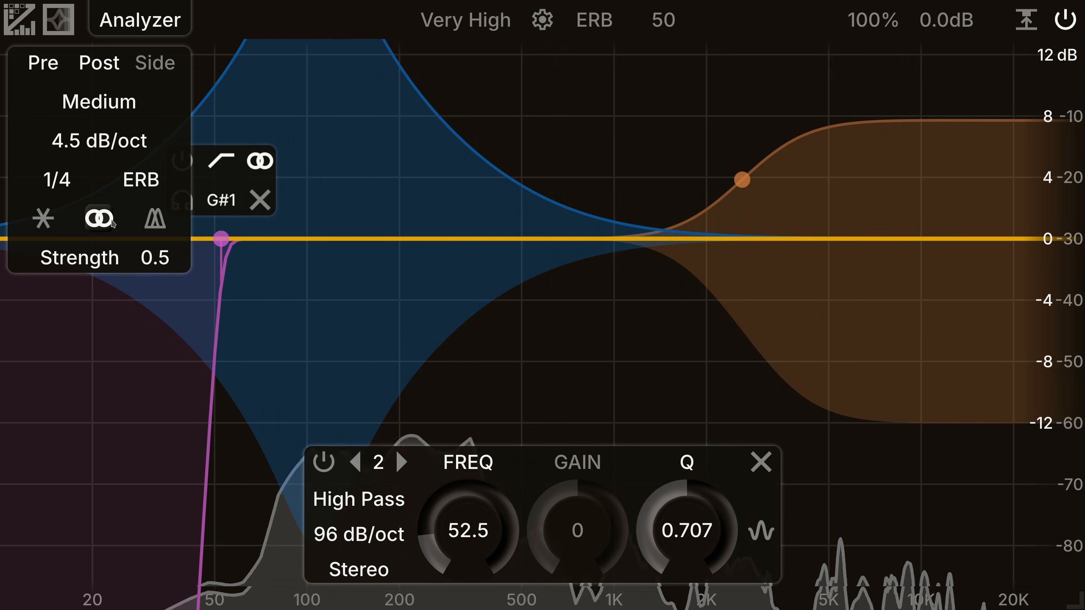
click(315, 287)
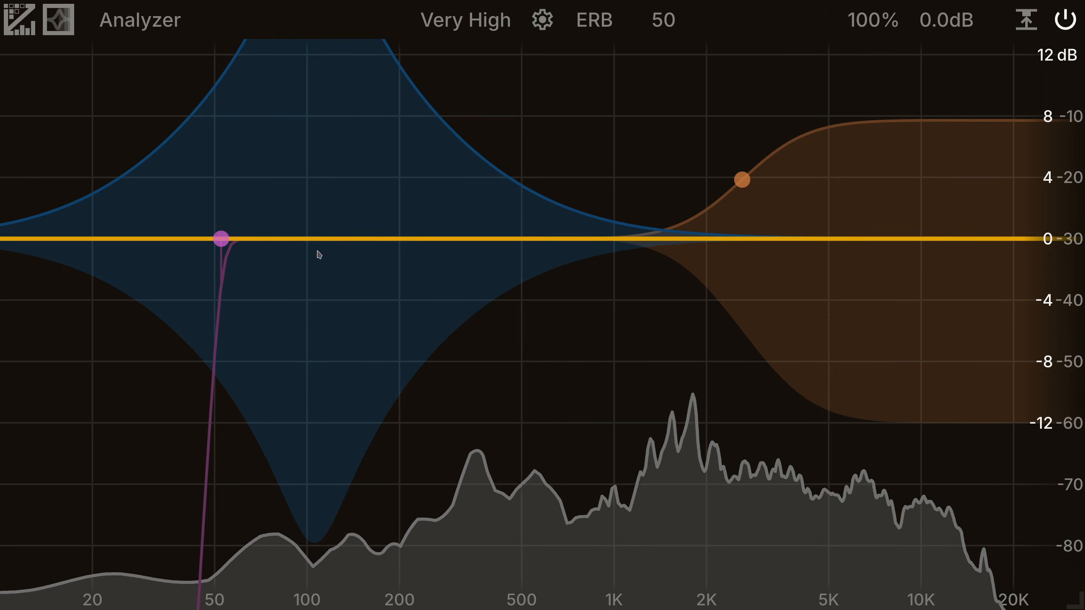
Add a peak band at about 10.1 kHz with 12 dB gain and a Q of 0.478
double_click(482, 163)
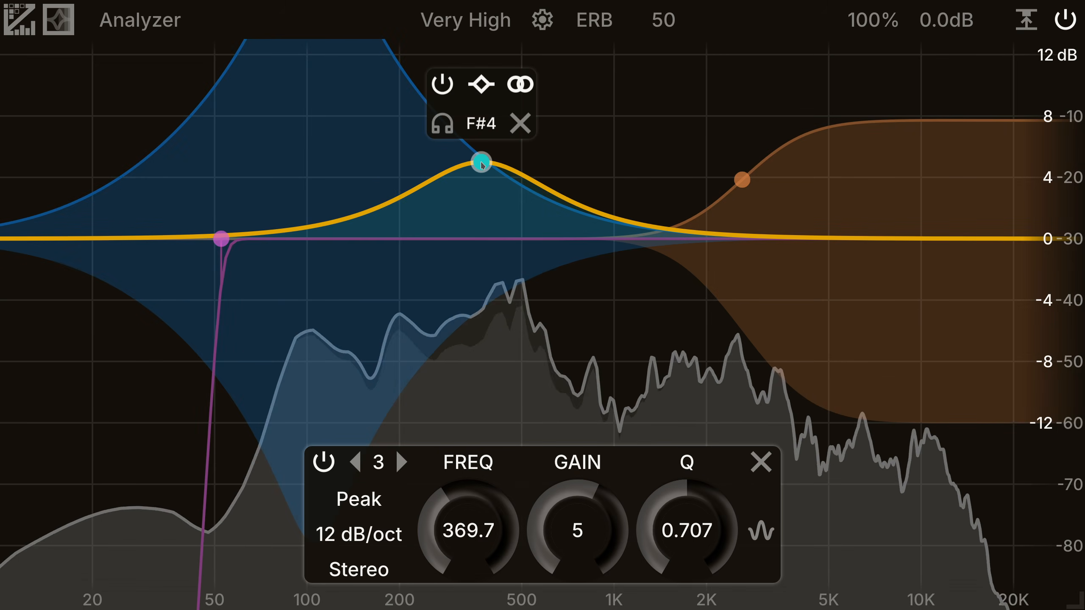
drag(482, 163, 614, 68)
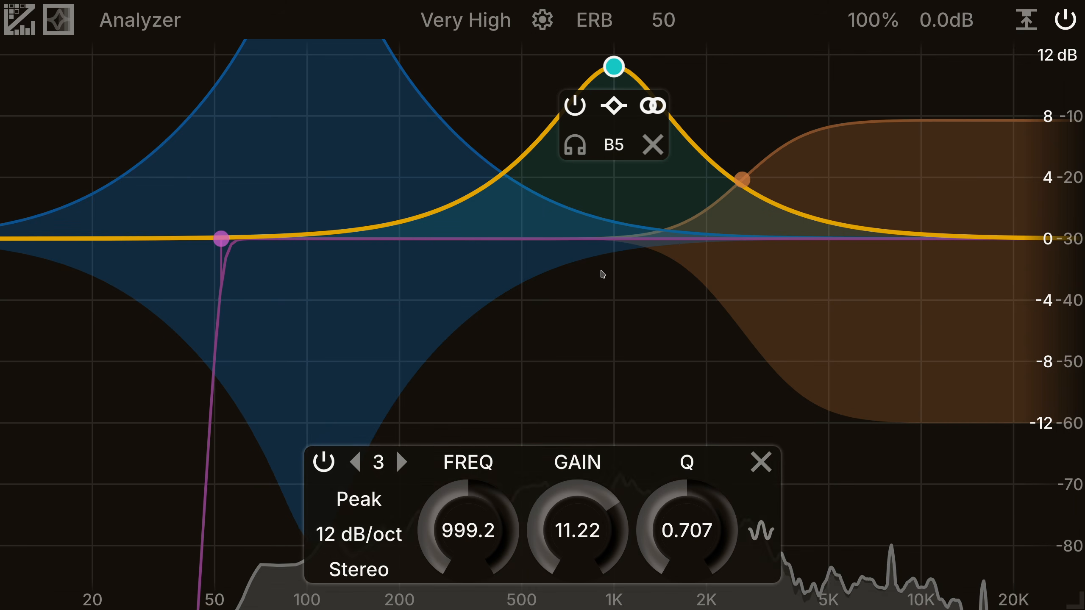
drag(619, 73, 928, 52)
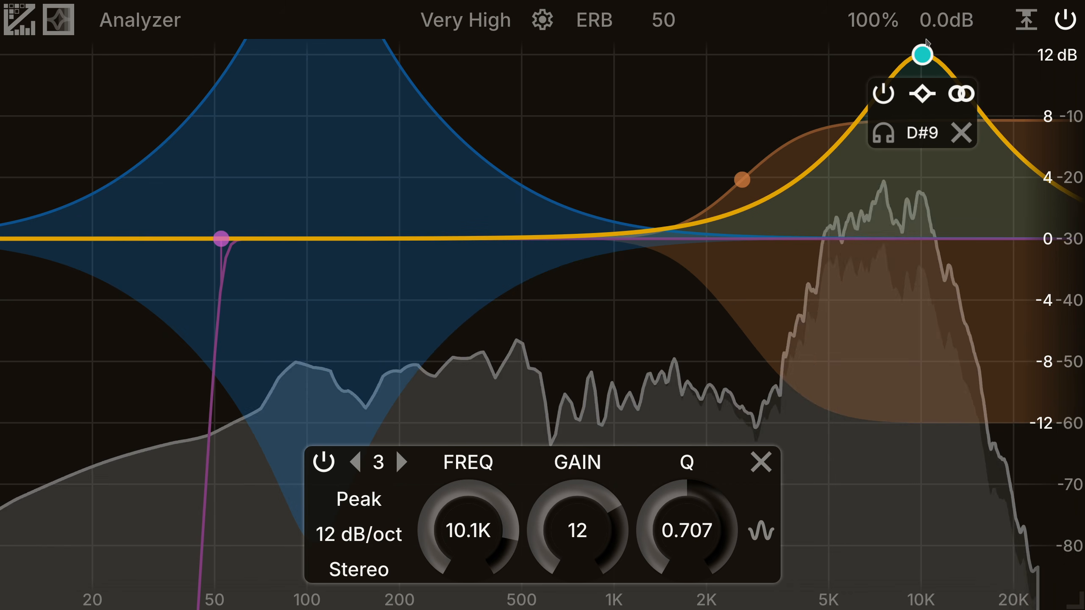
scroll(918, 59, up, 3)
scroll(918, 60, down, 5)
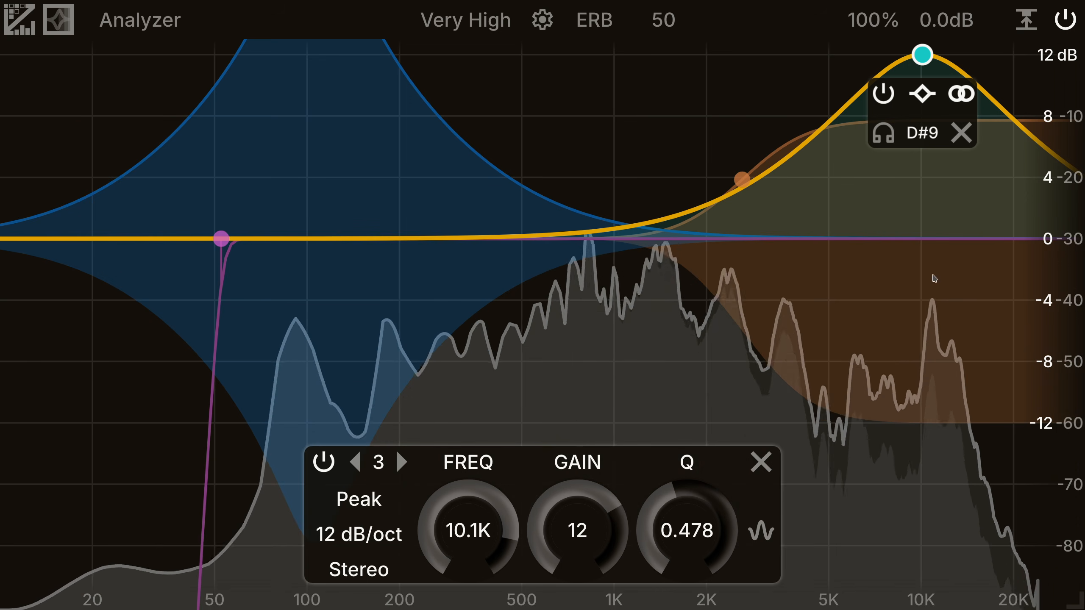
Make the 10.1 kHz peak band dynamic, with gain limits of about 16.43 dB and -29.12 dB
click(762, 532)
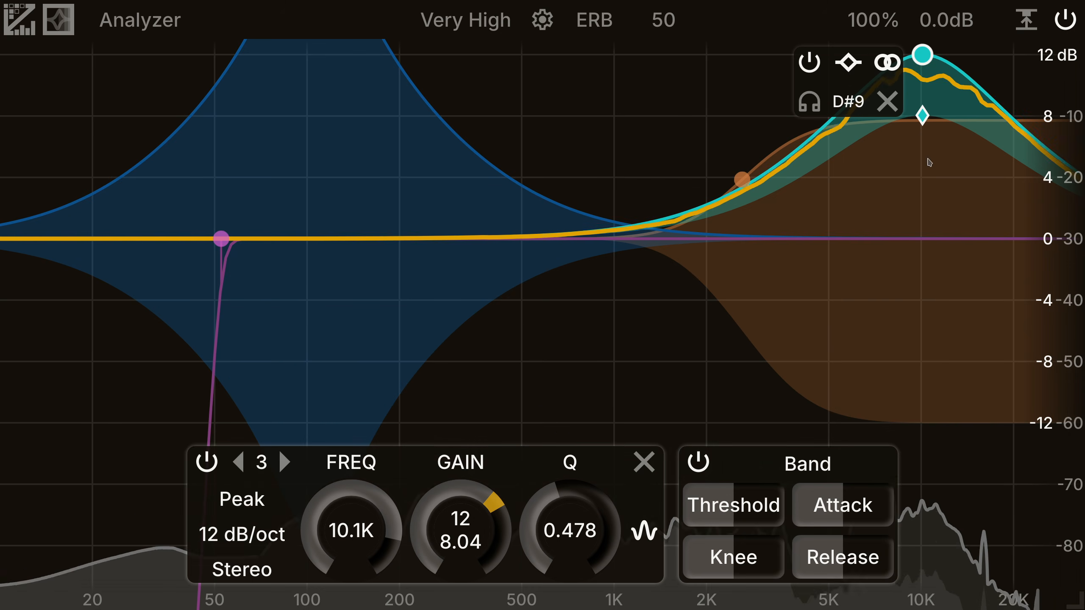
drag(922, 116, 889, 476)
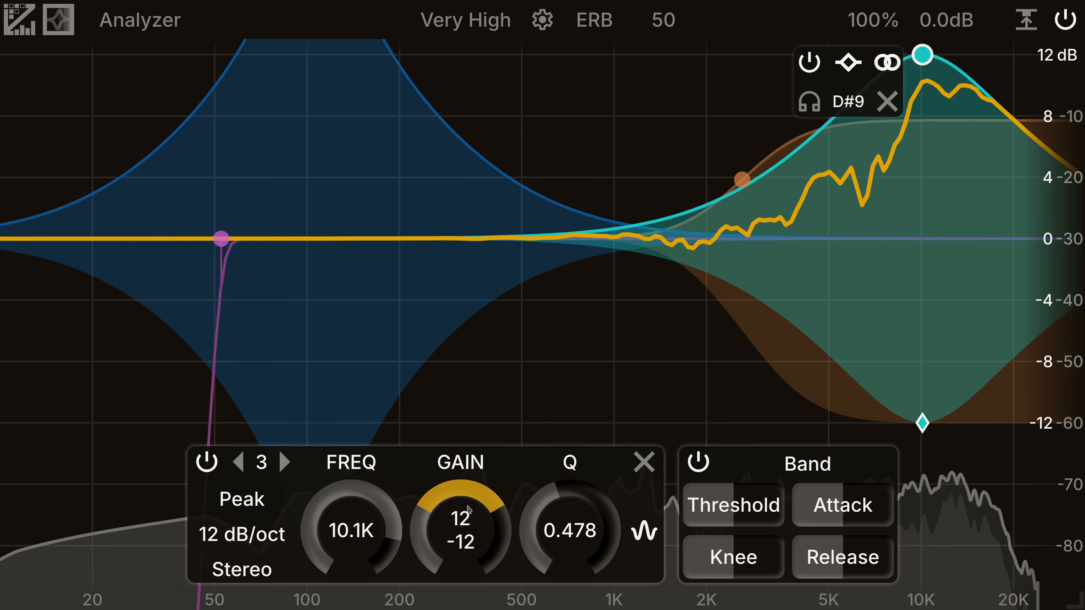
drag(923, 423, 925, 469)
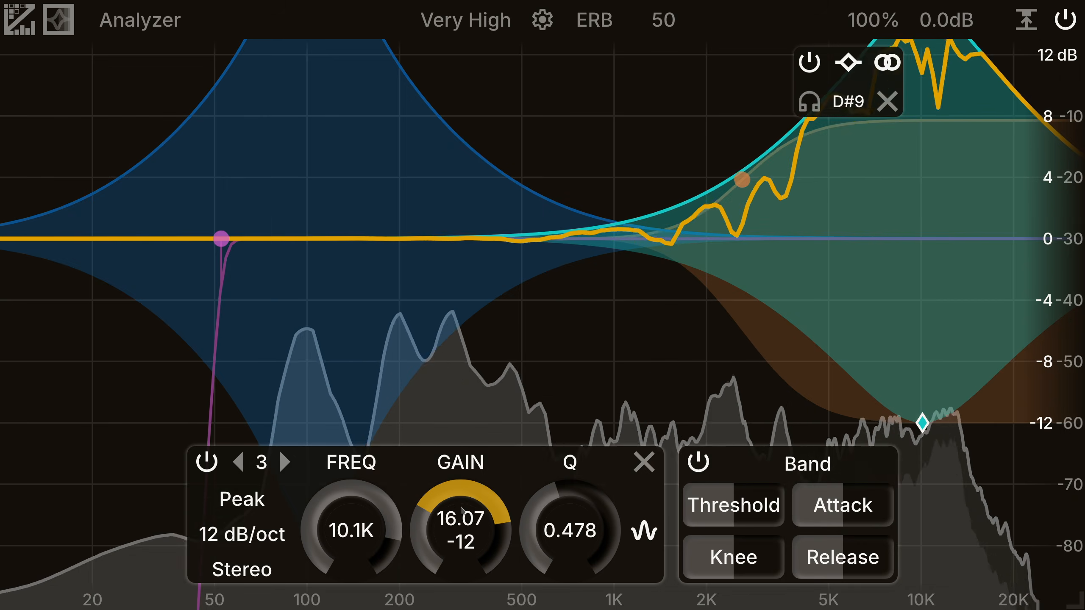
drag(461, 511, 463, 545)
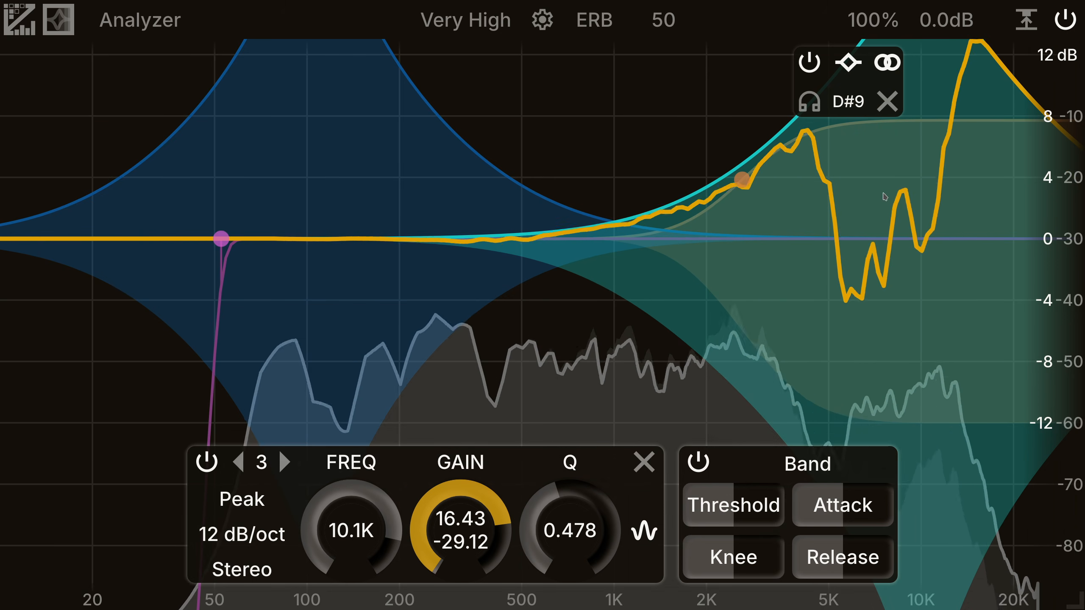
Try different dynamic thresholds on the 10.1 kHz peak band and leave it slightly below 0
mouse_move(722, 566)
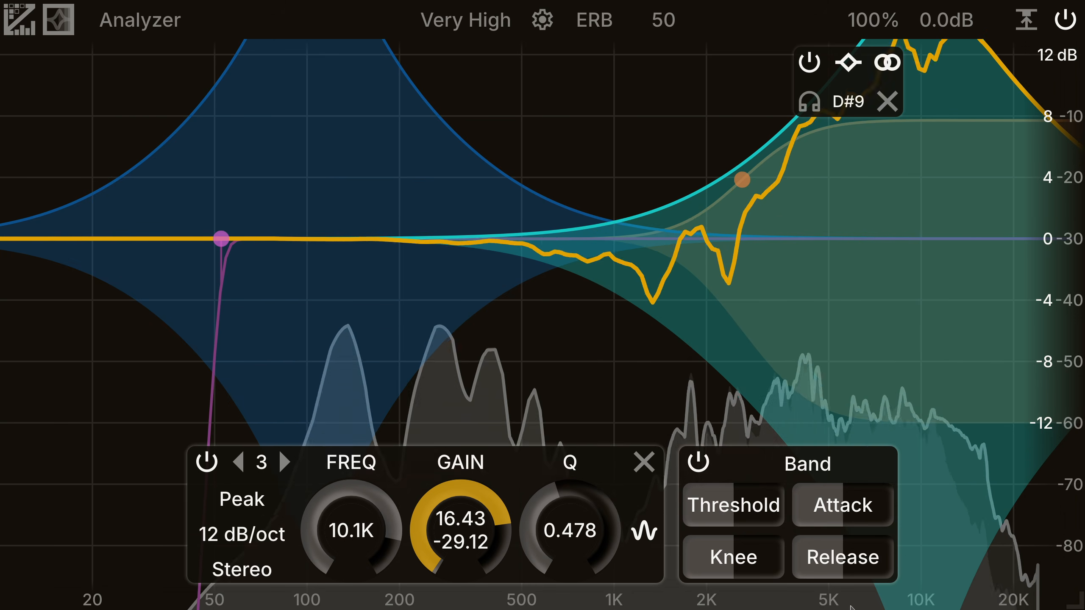
mouse_move(794, 561)
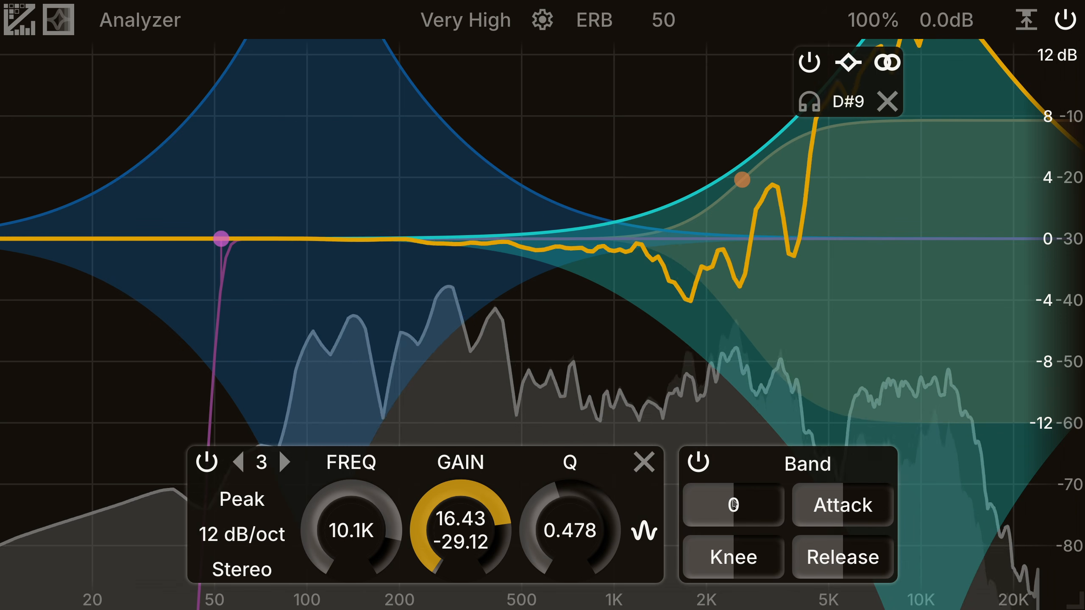
drag(733, 501, 735, 500)
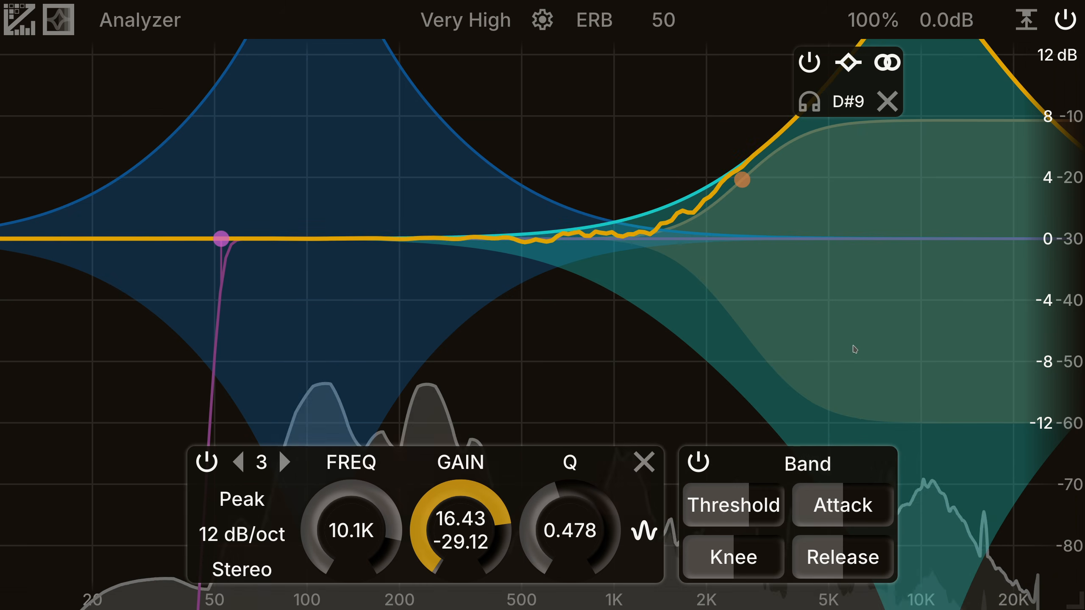
mouse_move(741, 518)
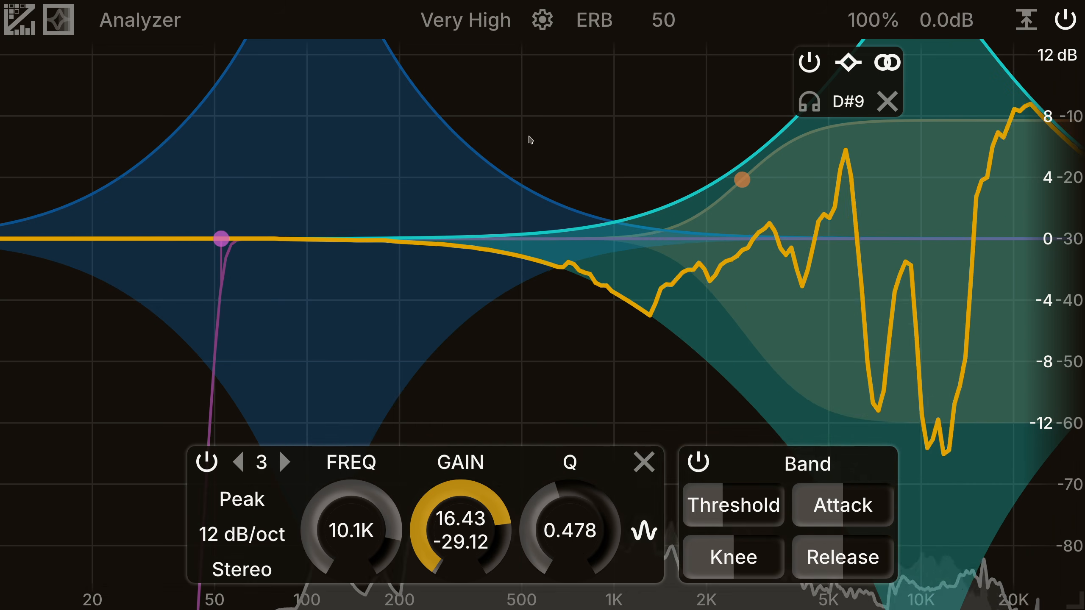
Set the spectrum processing resolution to Extreme High
click(454, 25)
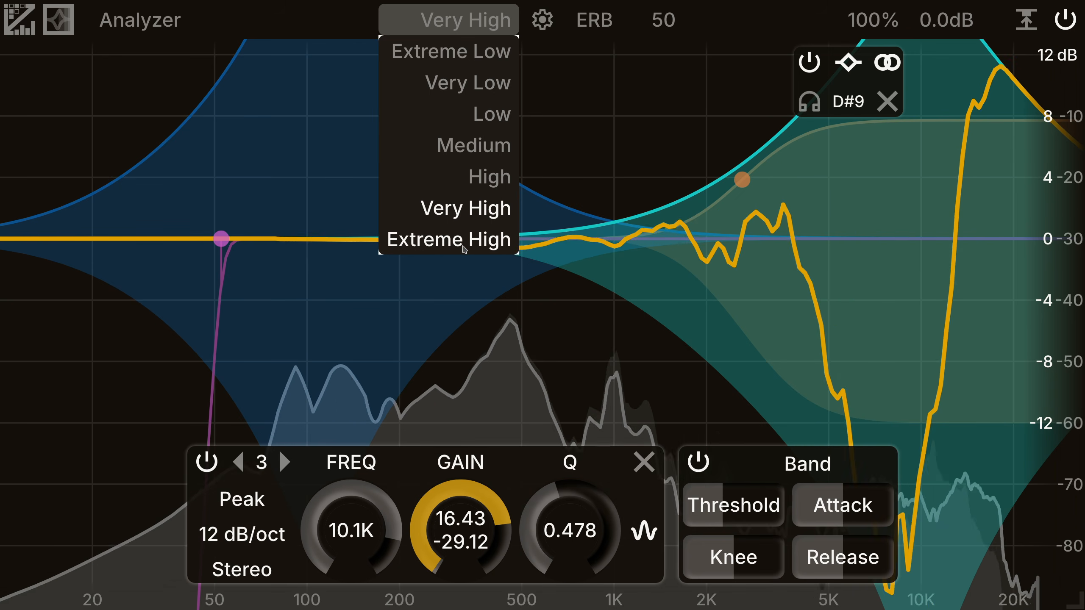
click(465, 241)
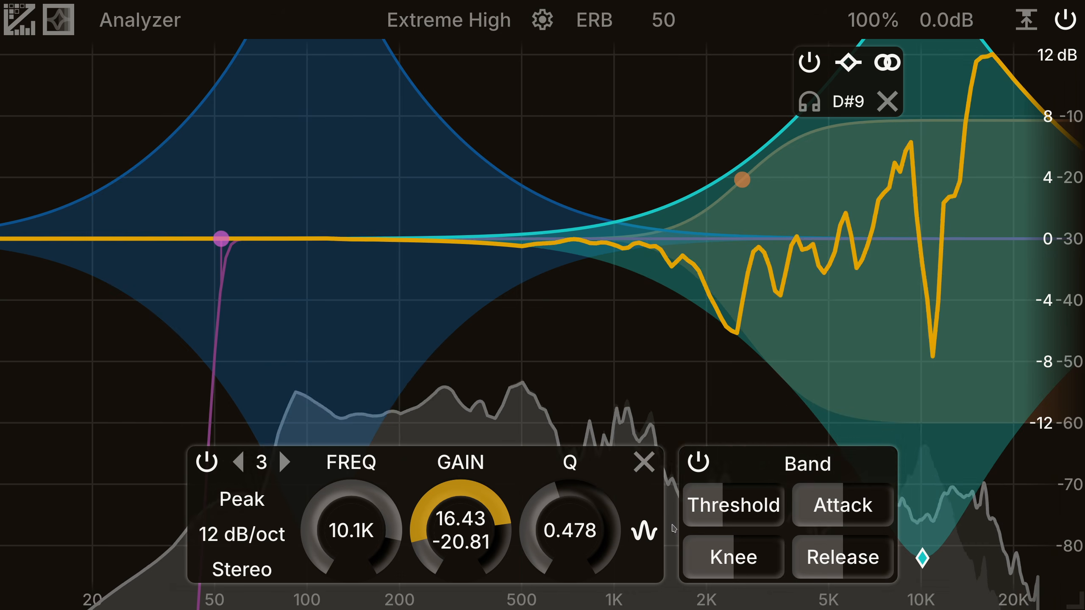
Bypass and re-enable the 10.1 kHz peak band twice to compare the sound with and without it
click(205, 469)
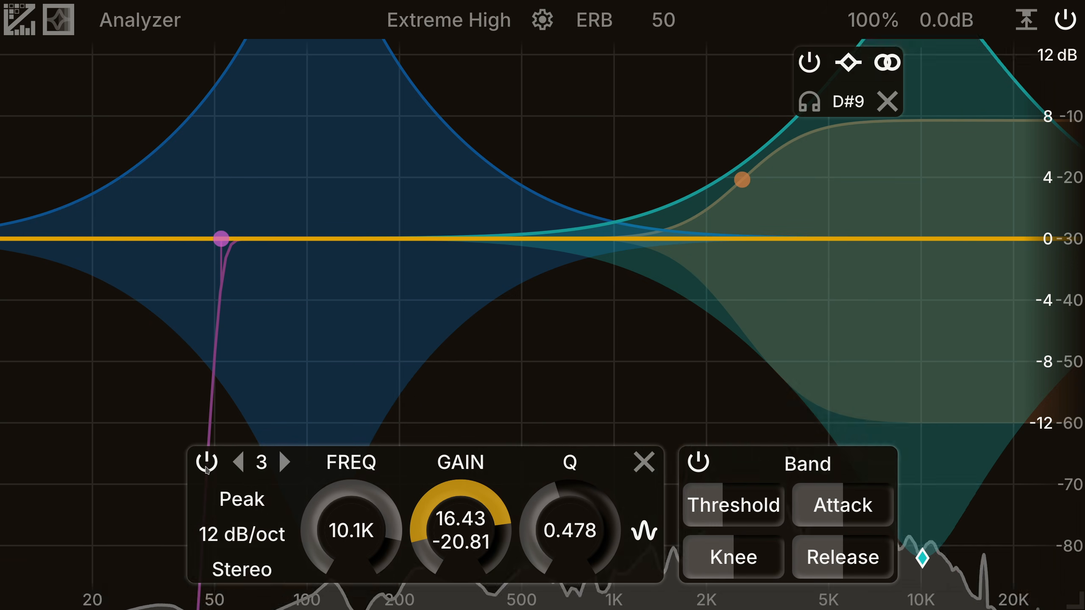
click(206, 469)
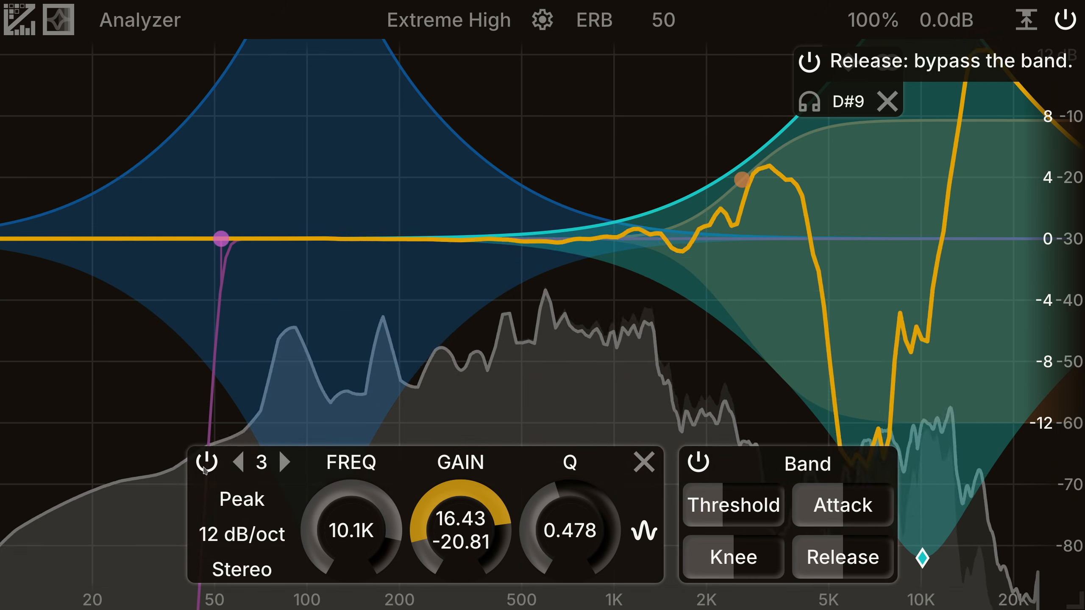
click(206, 463)
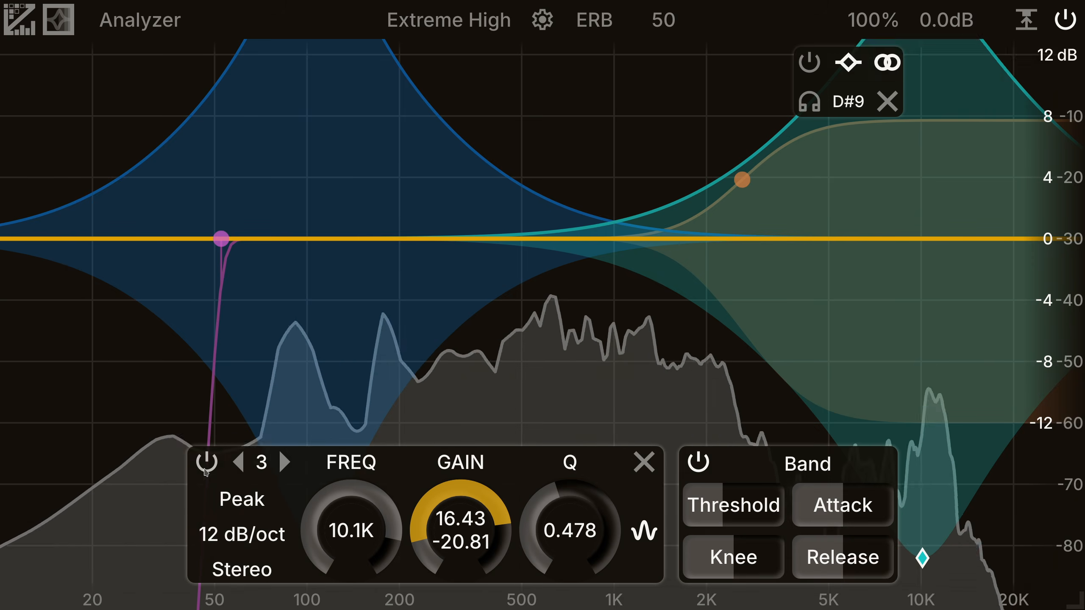
click(206, 462)
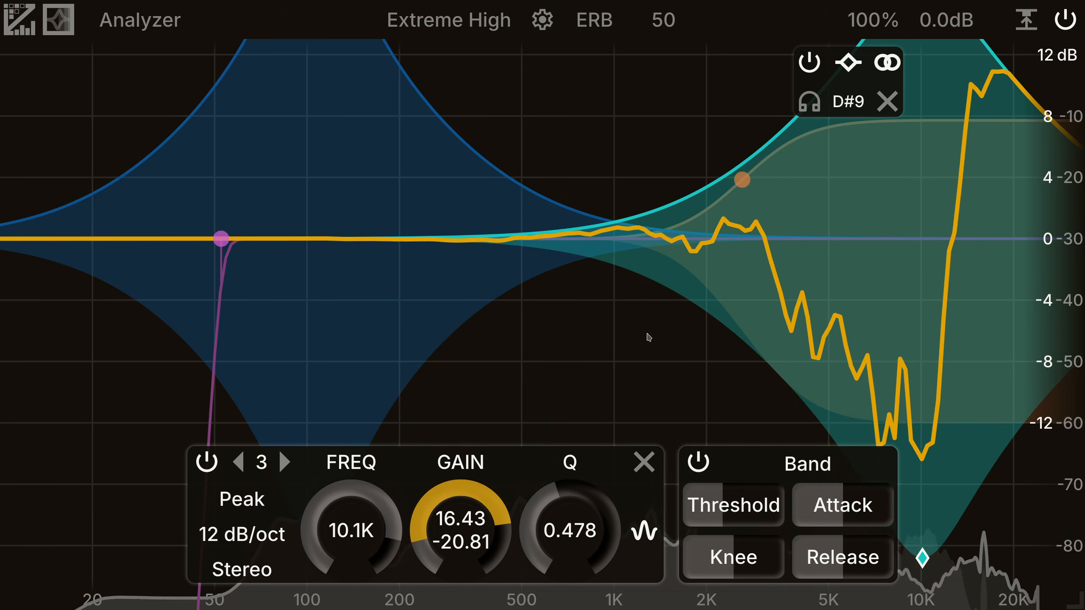
Adjust the dynamic peak band to 10.3 kHz, a Q of 0.527 and a lower gain of -13.37 dB, keeping the 12 dB/oct slope
drag(350, 525, 351, 547)
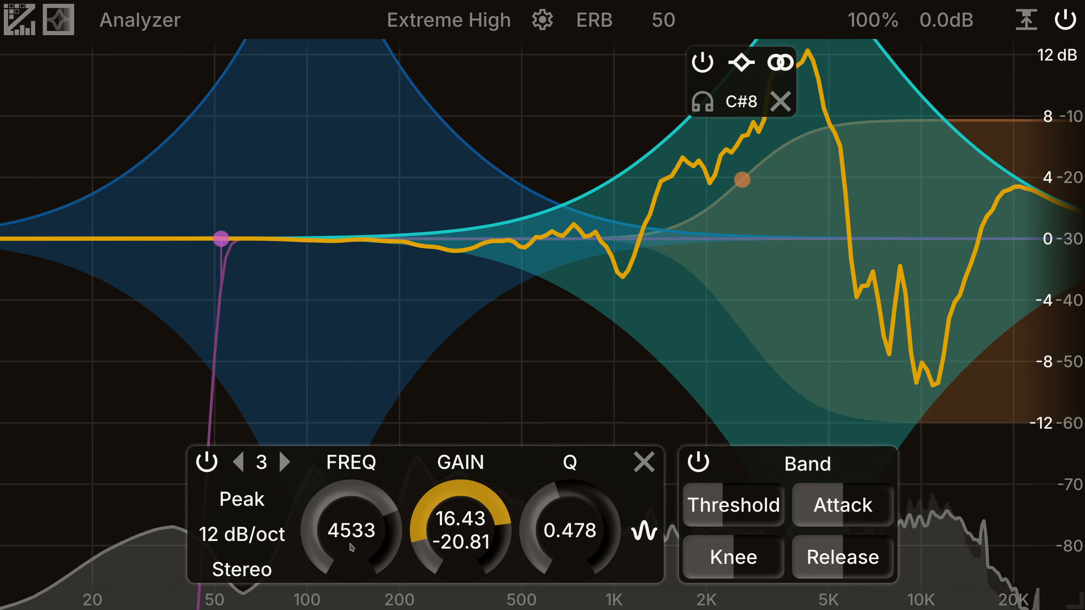
mouse_move(352, 548)
mouse_down()
mouse_move(356, 530)
mouse_move(357, 540)
mouse_up()
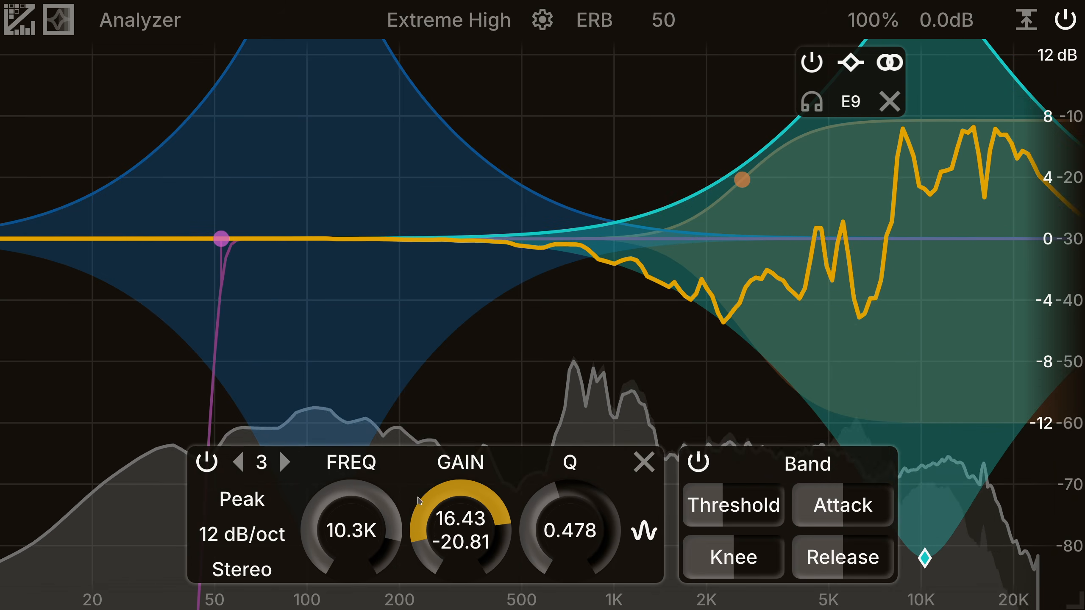
drag(569, 530, 568, 541)
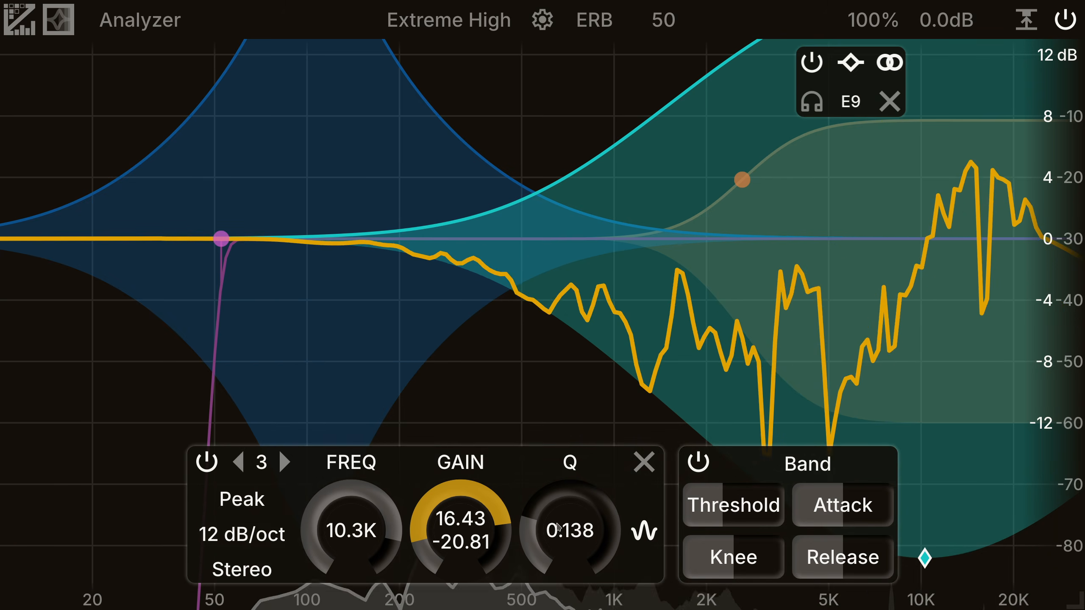
mouse_move(561, 519)
mouse_down()
mouse_move(561, 507)
mouse_move(571, 526)
mouse_move(570, 512)
mouse_up()
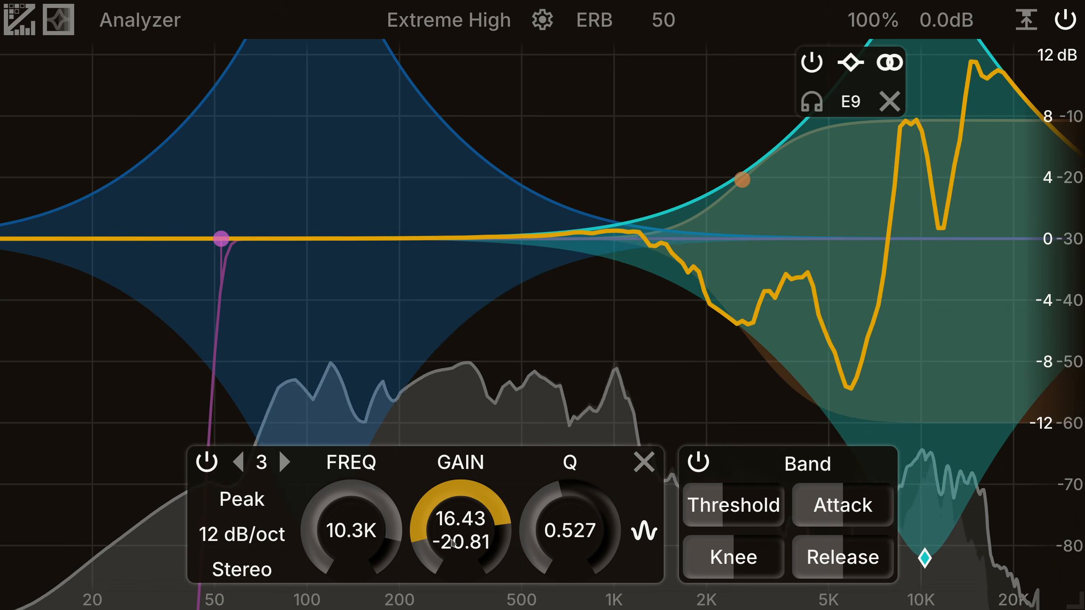
drag(457, 530, 455, 517)
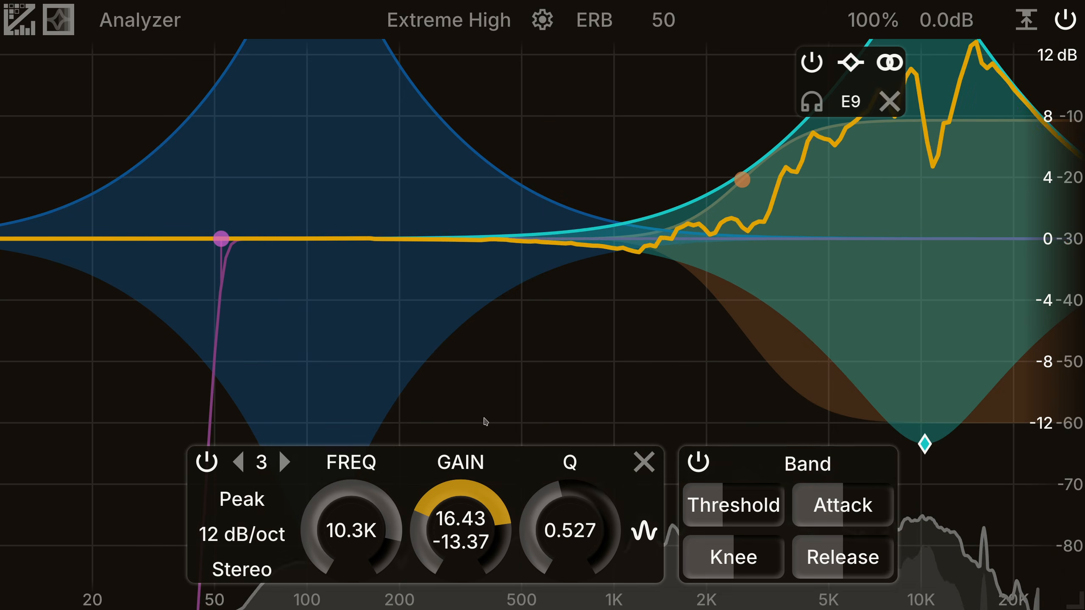
click(251, 535)
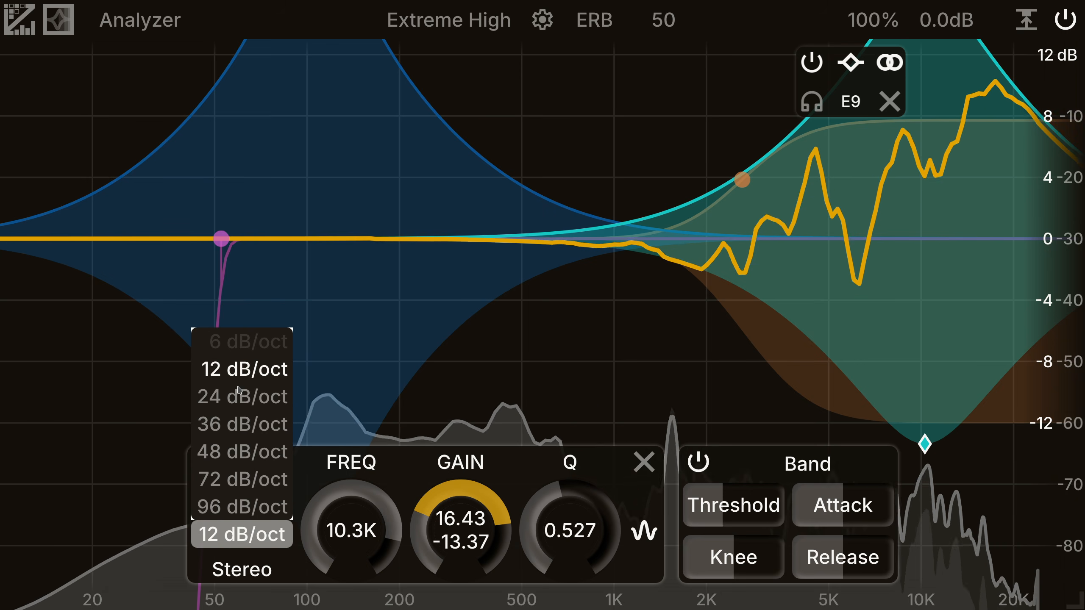
click(395, 421)
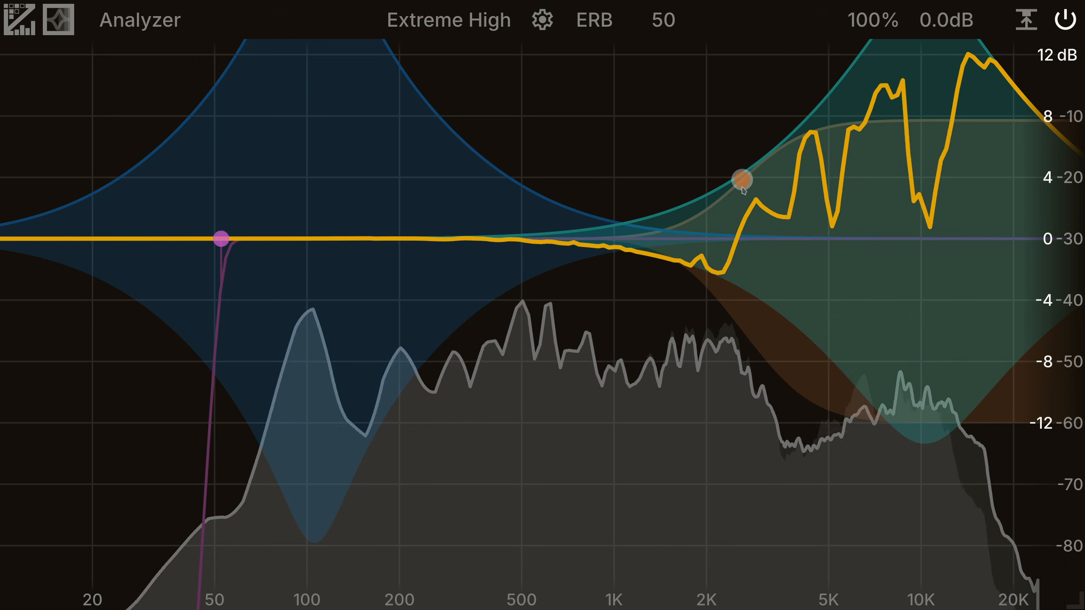
Switch from the high shelf to the 105.7 Hz peak band and re-enable it
click(743, 181)
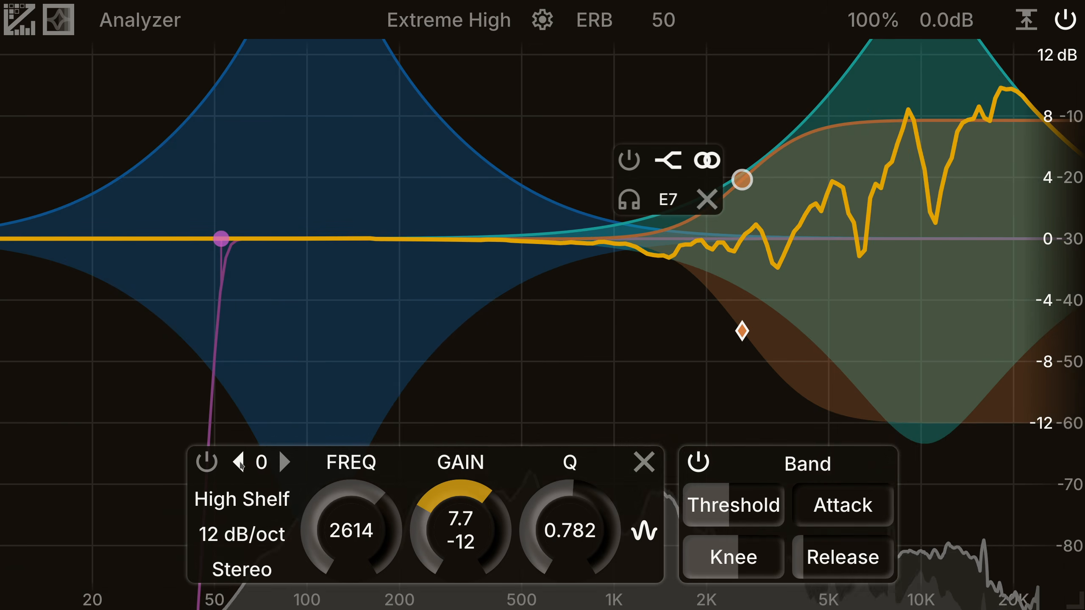
click(239, 463)
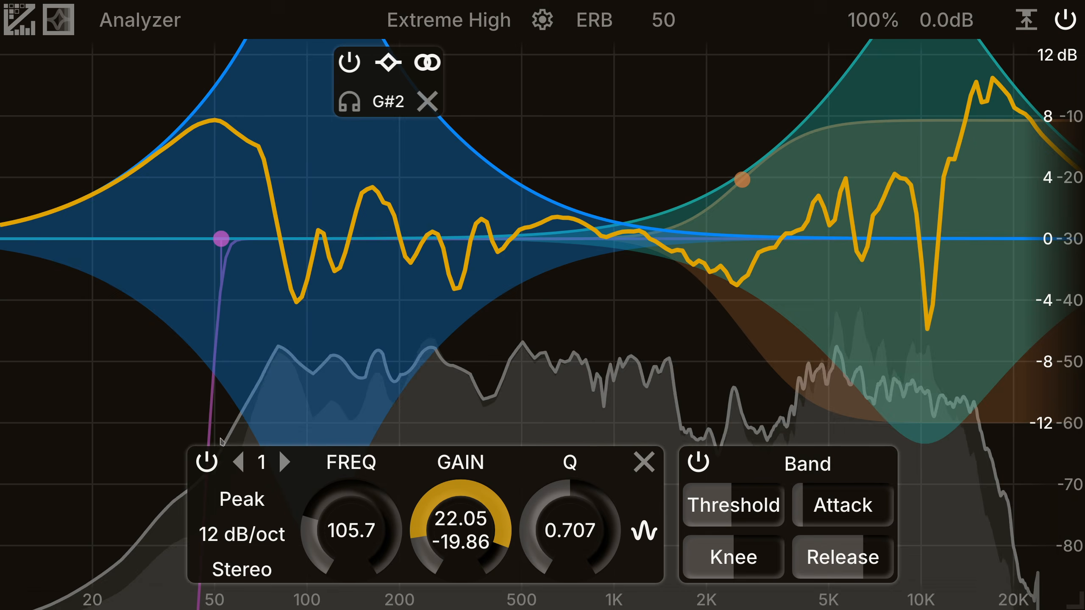
Re-enable the high-pass band and set its frequency to about 58.6 Hz
click(221, 238)
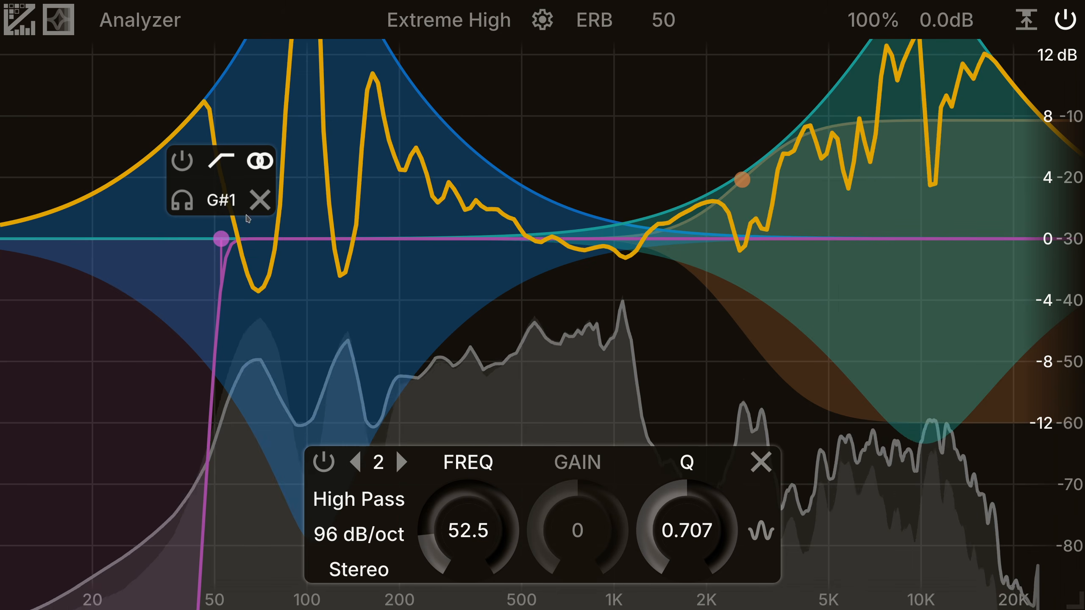
drag(469, 532, 454, 513)
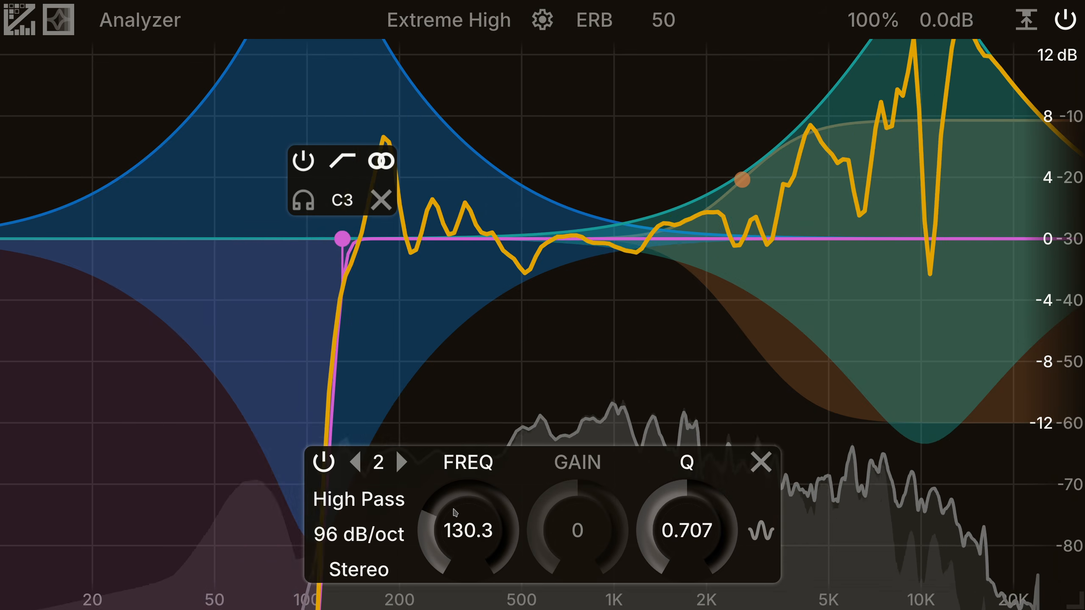
drag(454, 525, 455, 519)
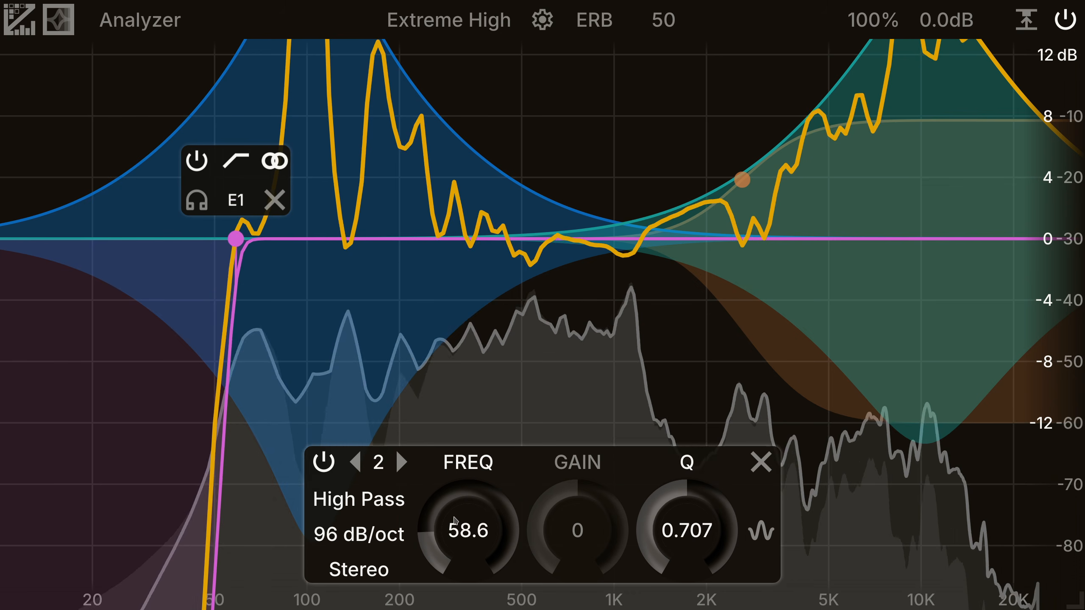